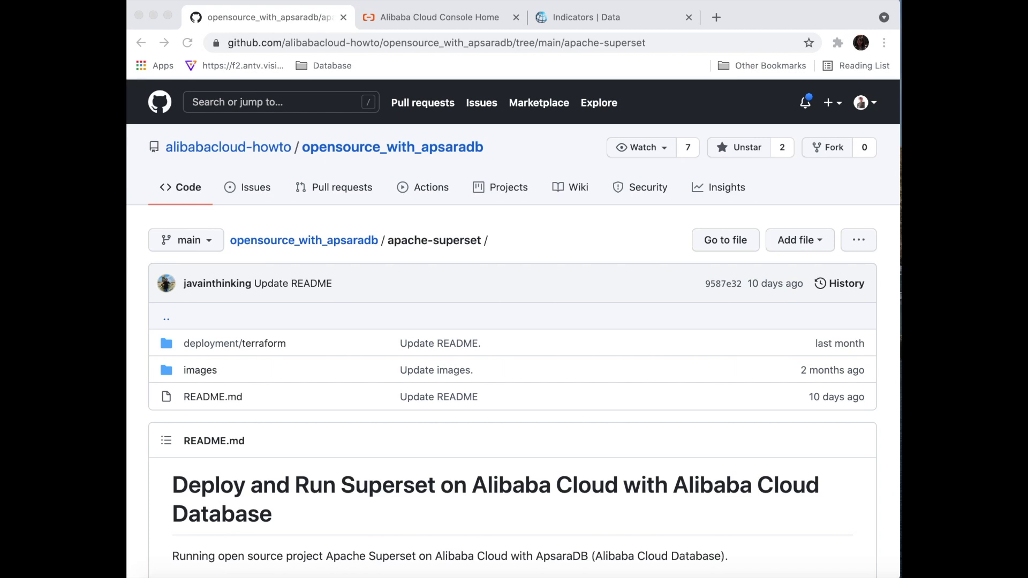
Step: Scroll the apache-superset README past the Overview and screenshot to the Deployment architecture diagram
scroll(513, 322, "down", 10)
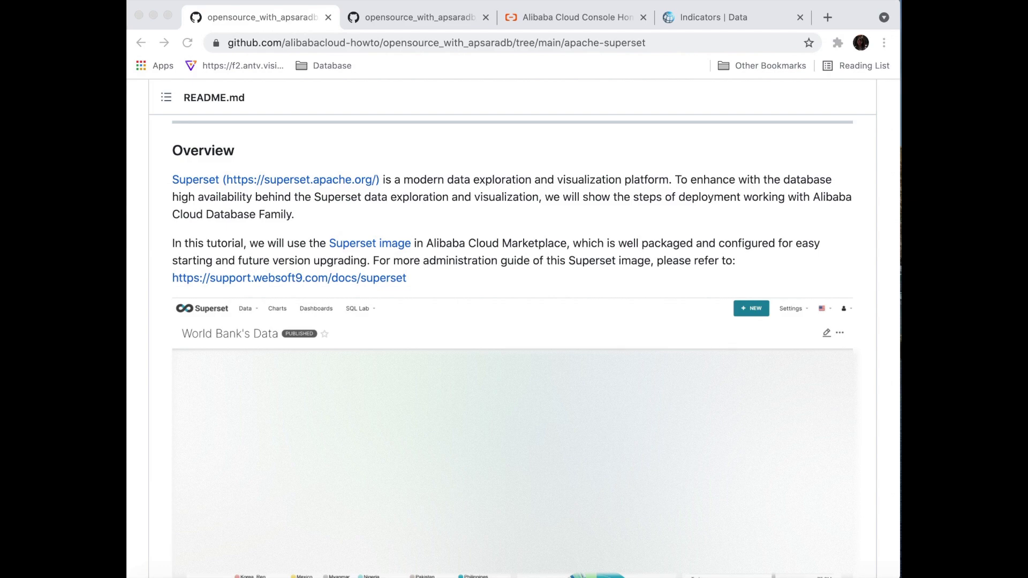
scroll(514, 343, "down", 5)
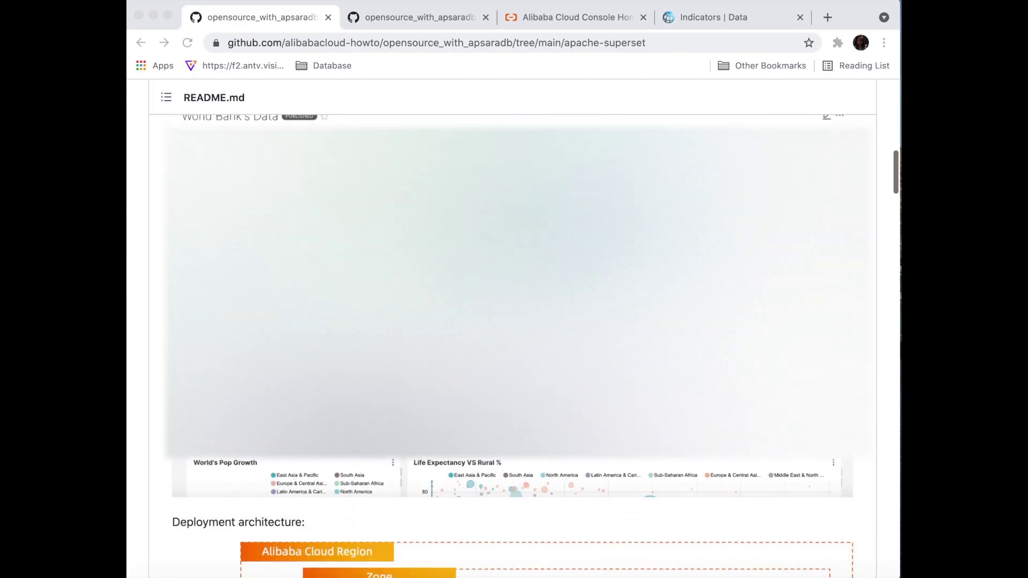
scroll(669, 377, "down", 5)
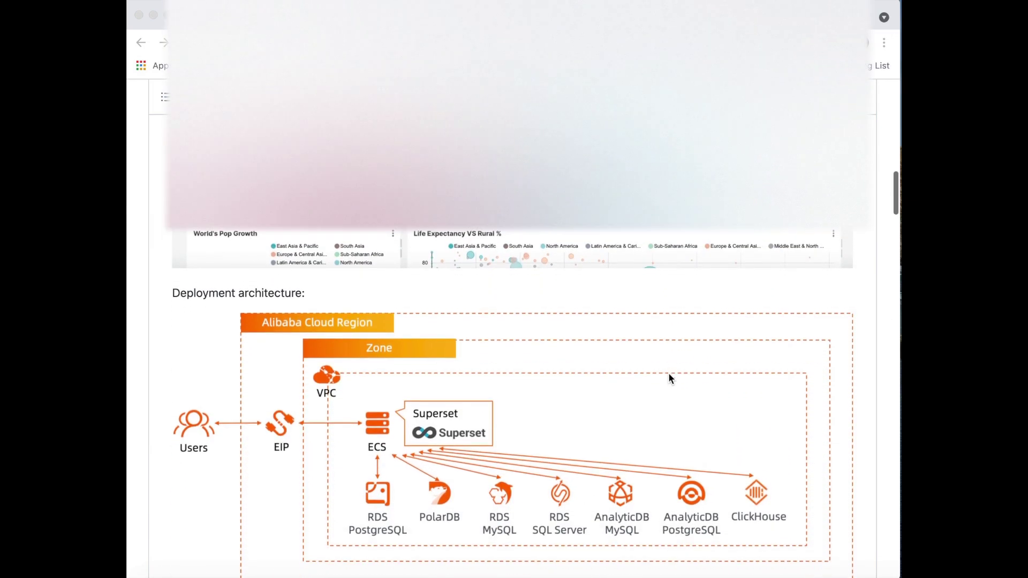
scroll(669, 377, "down", 2)
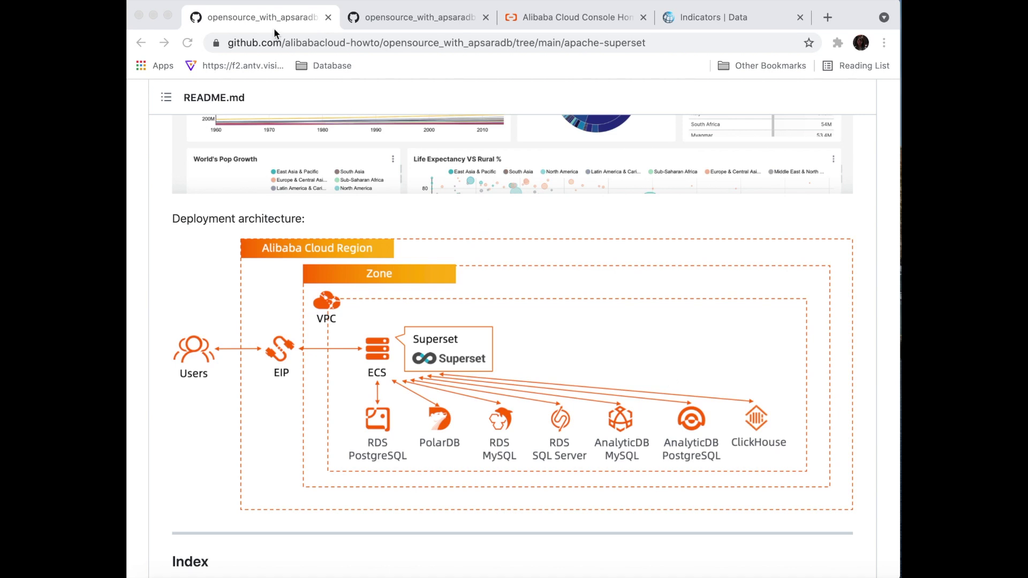
Step: Review the main.tf Terraform script, then scroll the README to Step 1's Terraform provisioning instructions
left_click(416, 16)
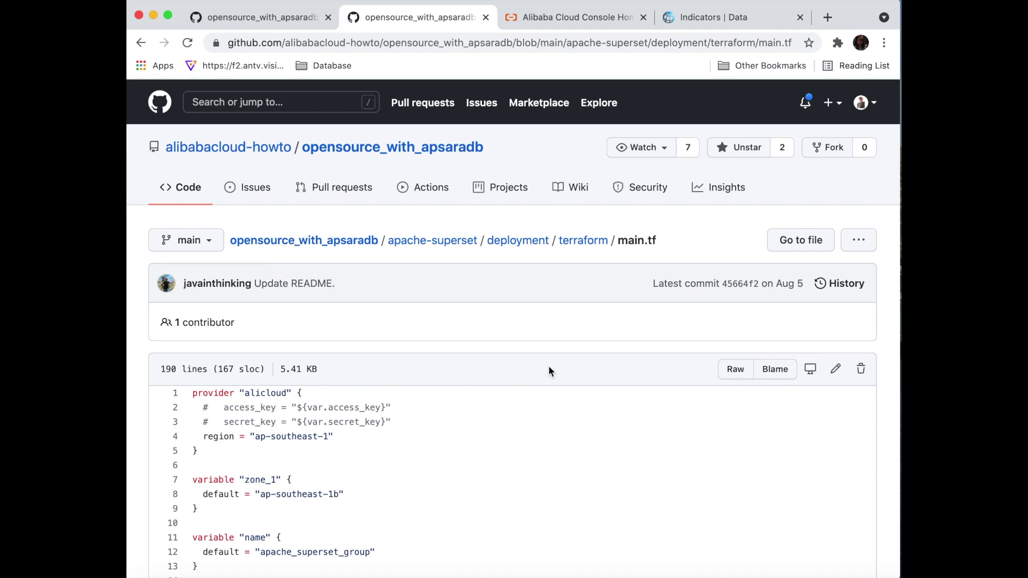
scroll(532, 445, "down", 2)
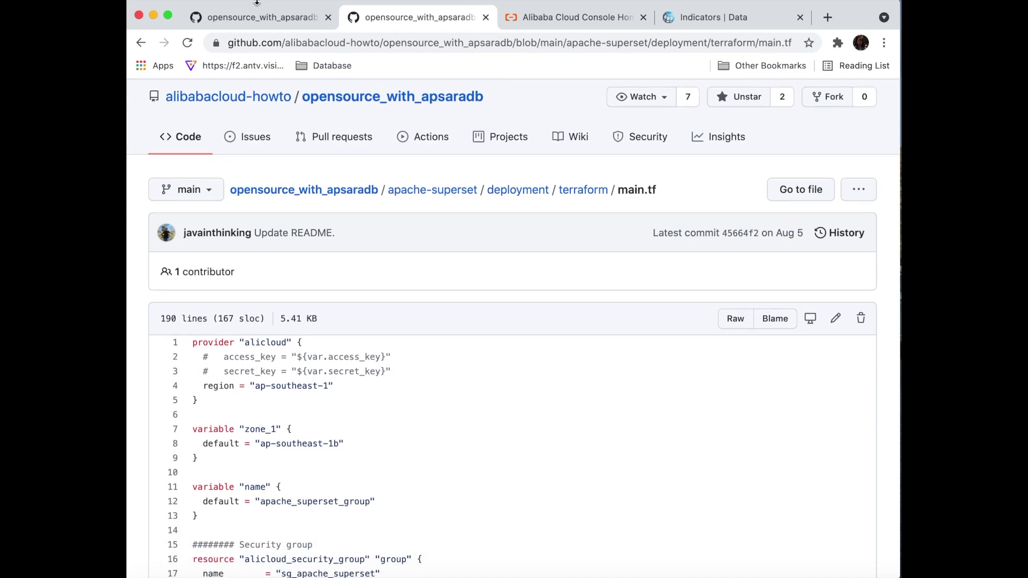
left_click(256, 23)
scroll(630, 419, "down", 1)
scroll(629, 416, "down", 6)
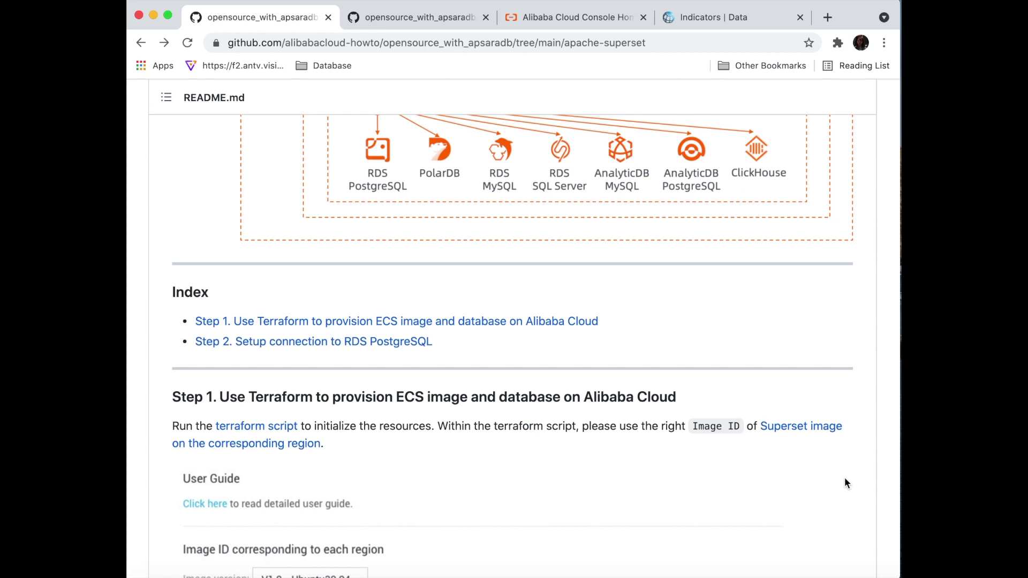
scroll(843, 482, "down", 1)
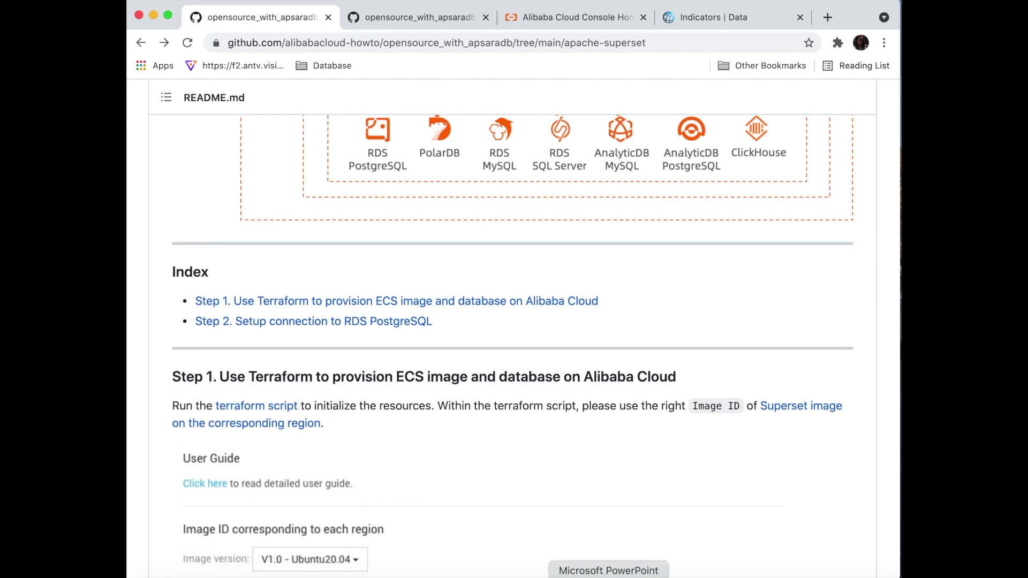
left_click(583, 575)
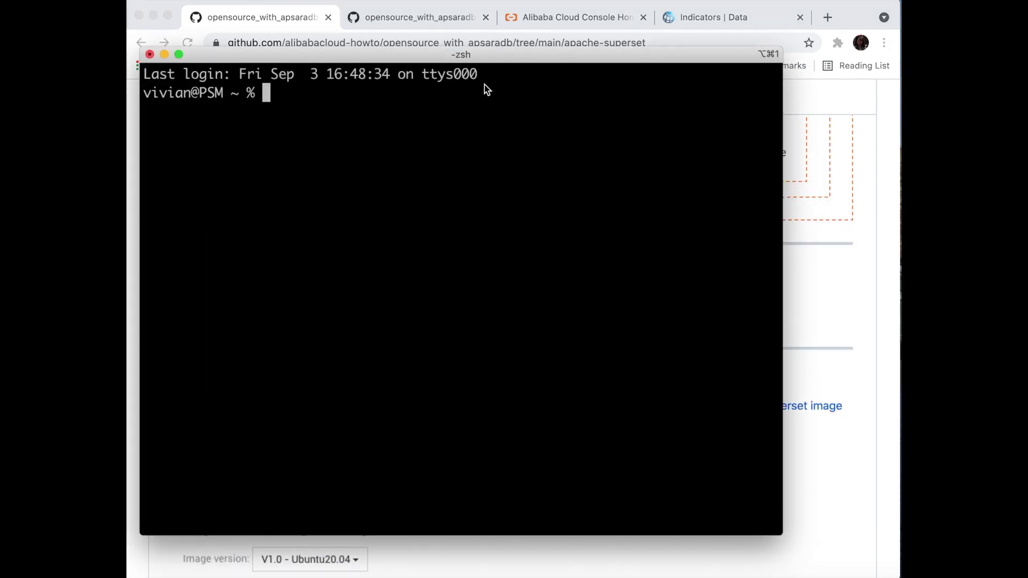
Step: Move into downloads/workspace and initialize the project with terraform init
type("cd downloads")
key("Return")
type("cd work")
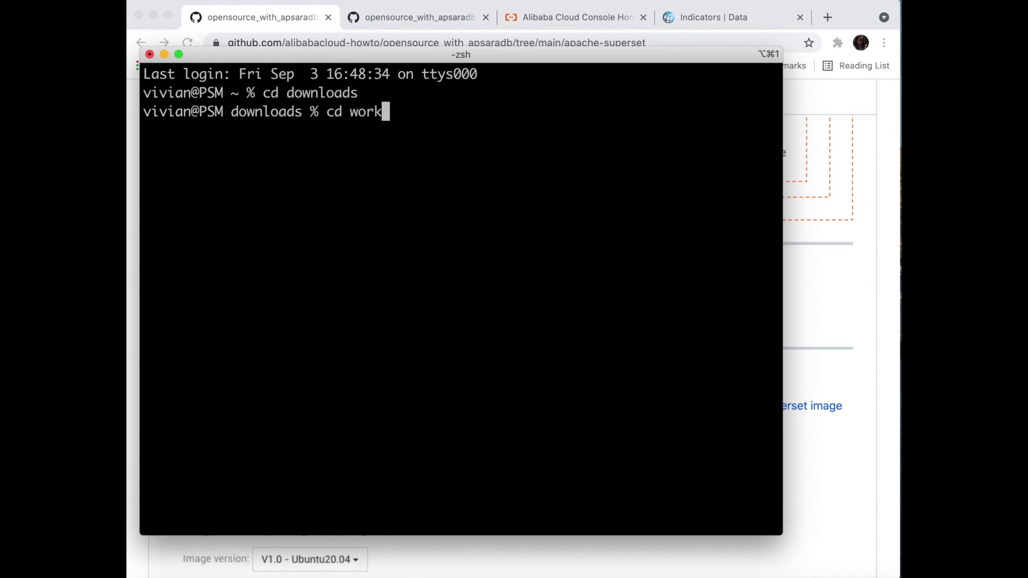
type("space")
key("Return")
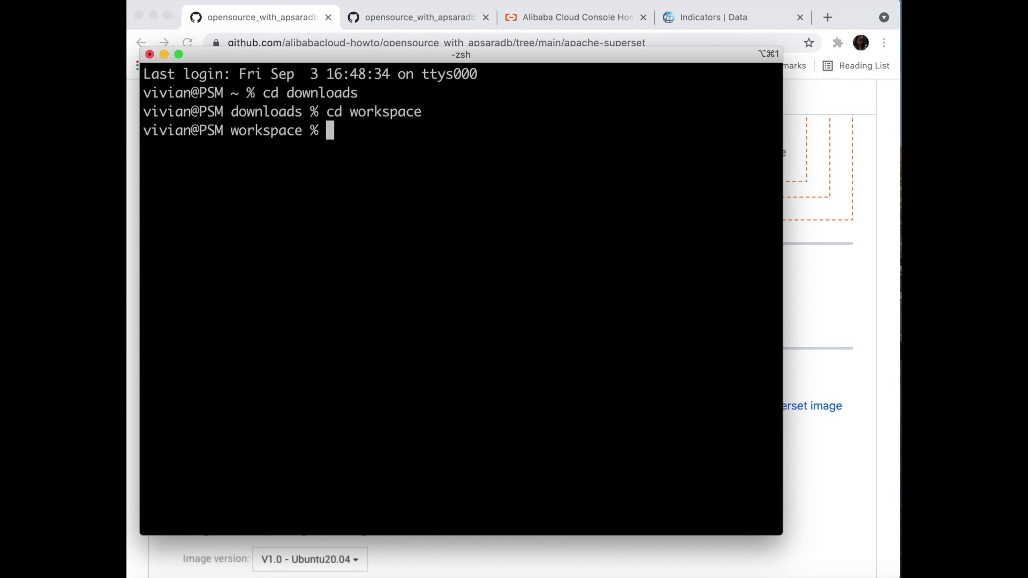
type("terraform")
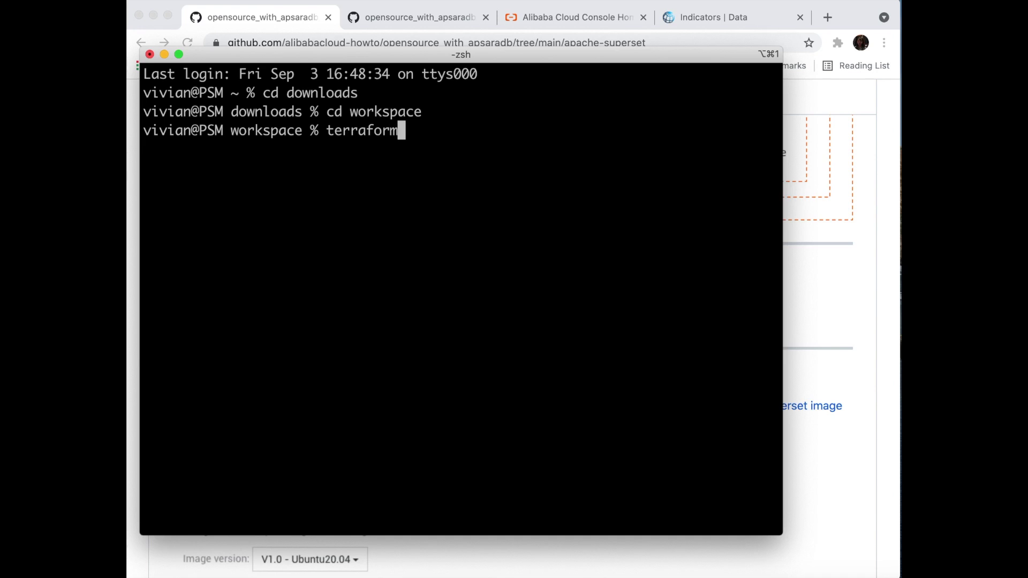
type(" init")
key("Return")
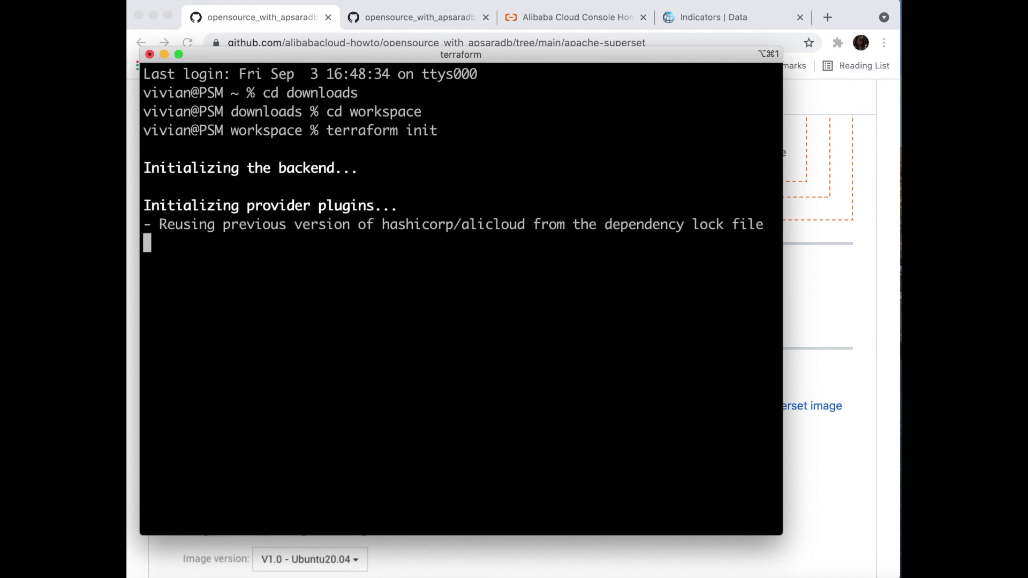
Step: Run terraform plan, which reports 17 resources to add
type("terraform plan")
key("Return")
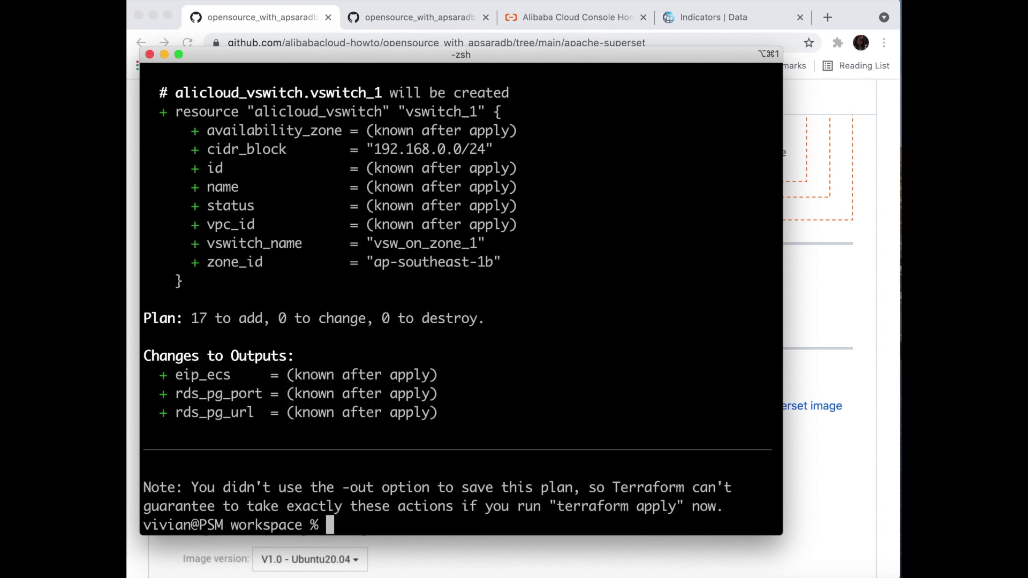
type("terraform pa")
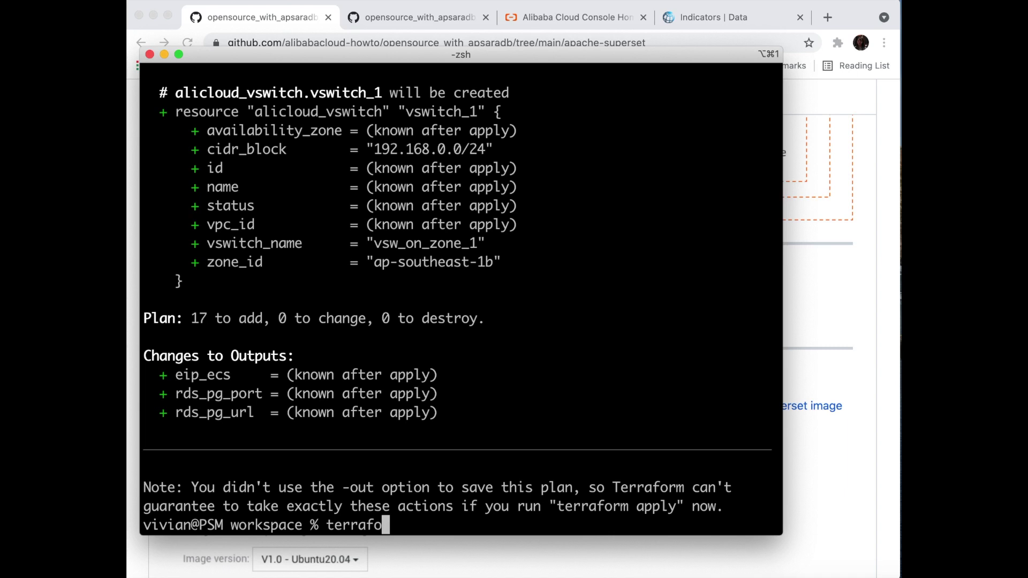
Step: Run terraform apply and confirm with 'yes' to output eip_ecs, rds_pg_port 1921 and rds_pg_url
key("BackSpace")
key("BackSpace")
type("apply")
key("Return")
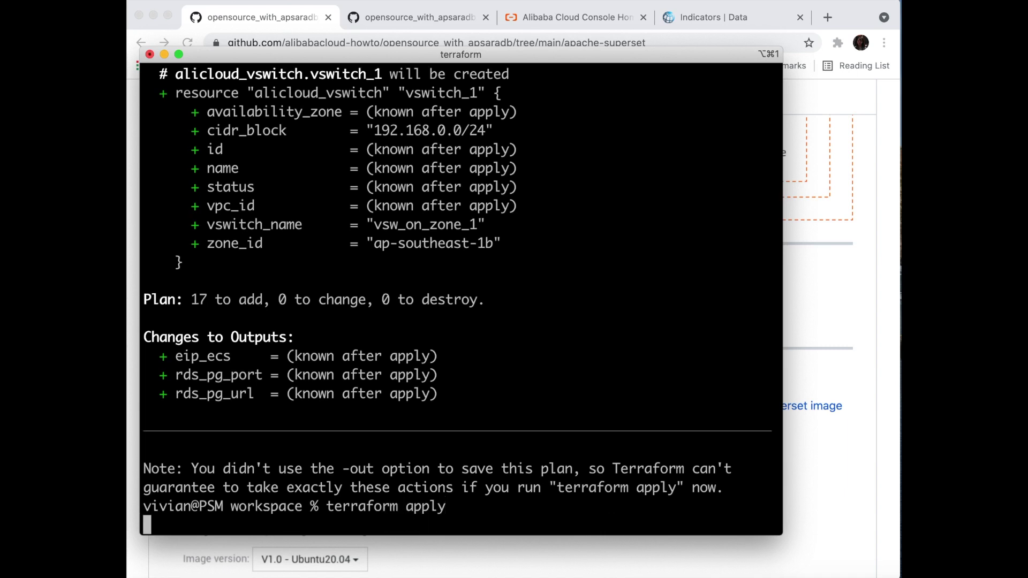
type("yes")
key("Return")
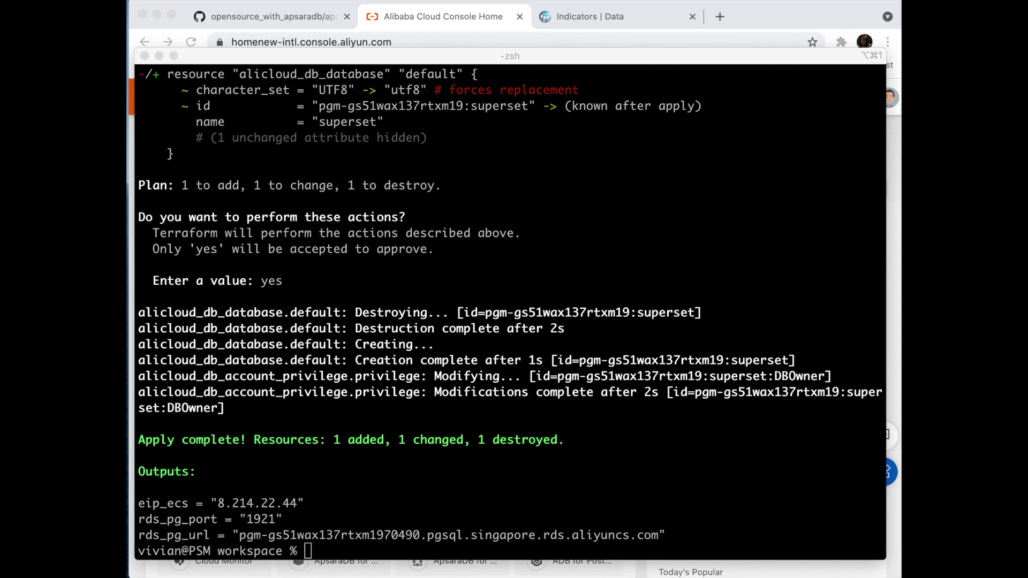
Step: Copy the eip_ecs public IP 8.214.22.44 from the Terraform output
left_click(220, 502)
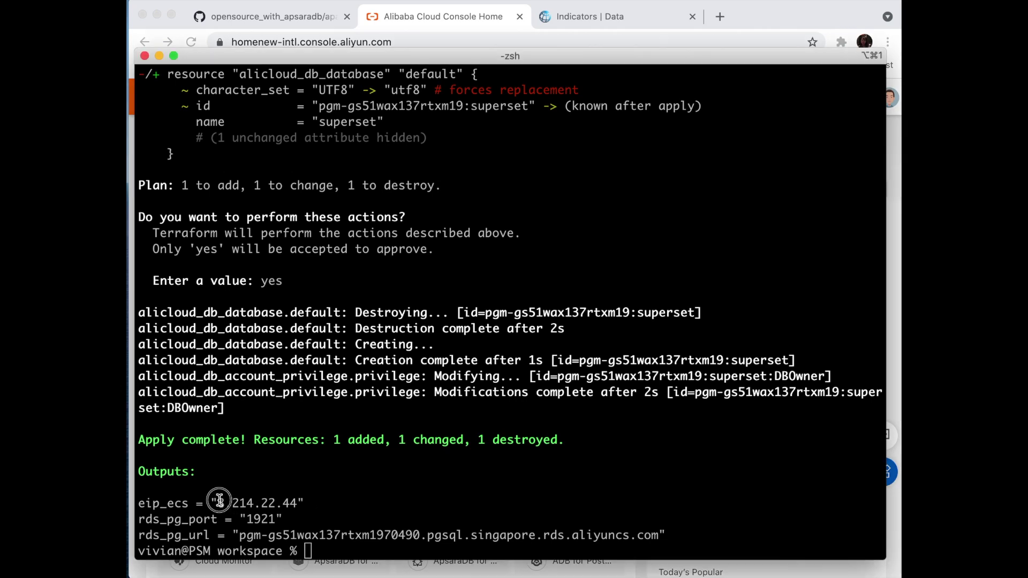
left_click_drag(218, 502, 297, 502)
key("super+c")
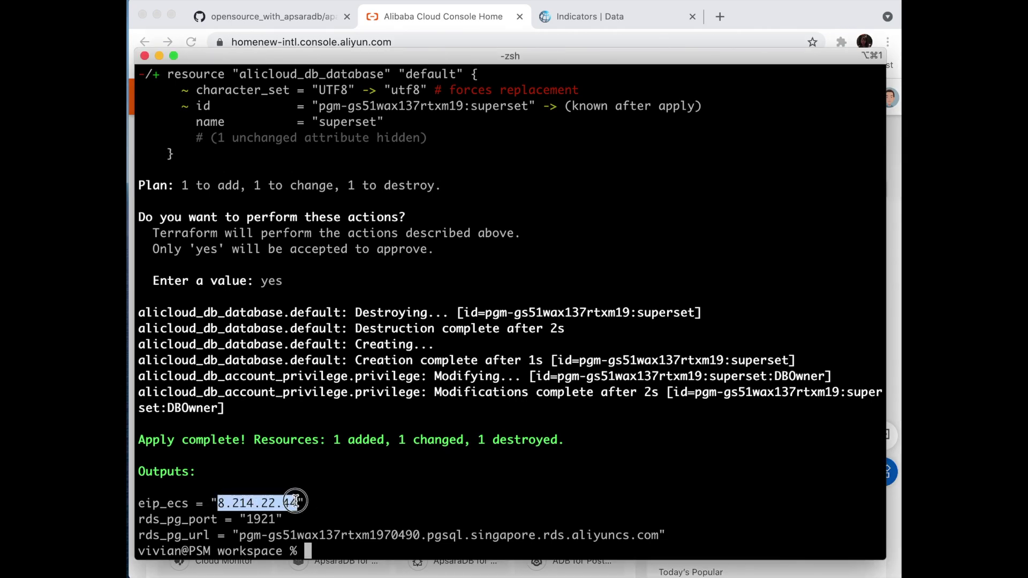
left_click(352, 554)
type("ssh ro")
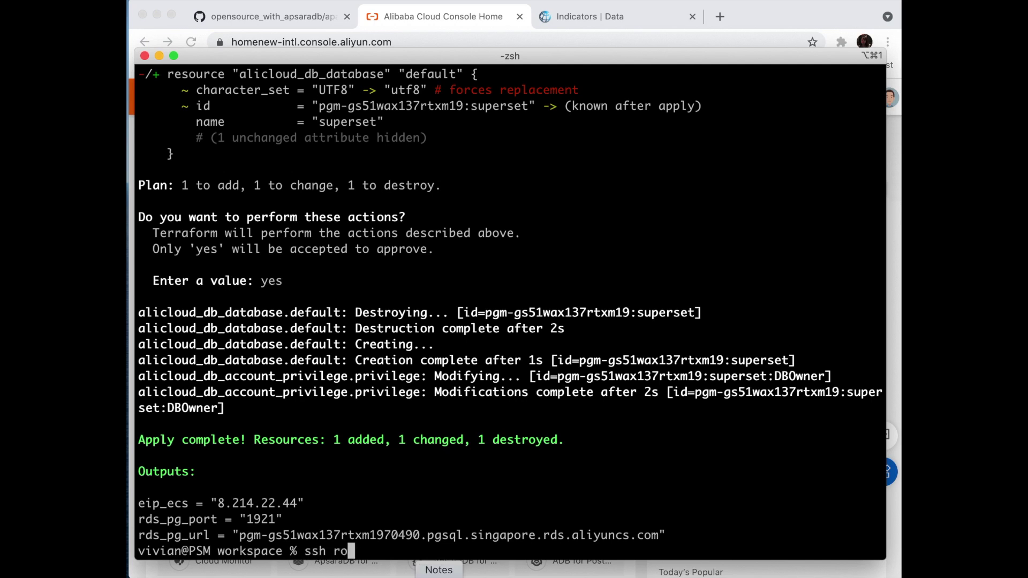
type("ot@")
key("super+v")
key("Return")
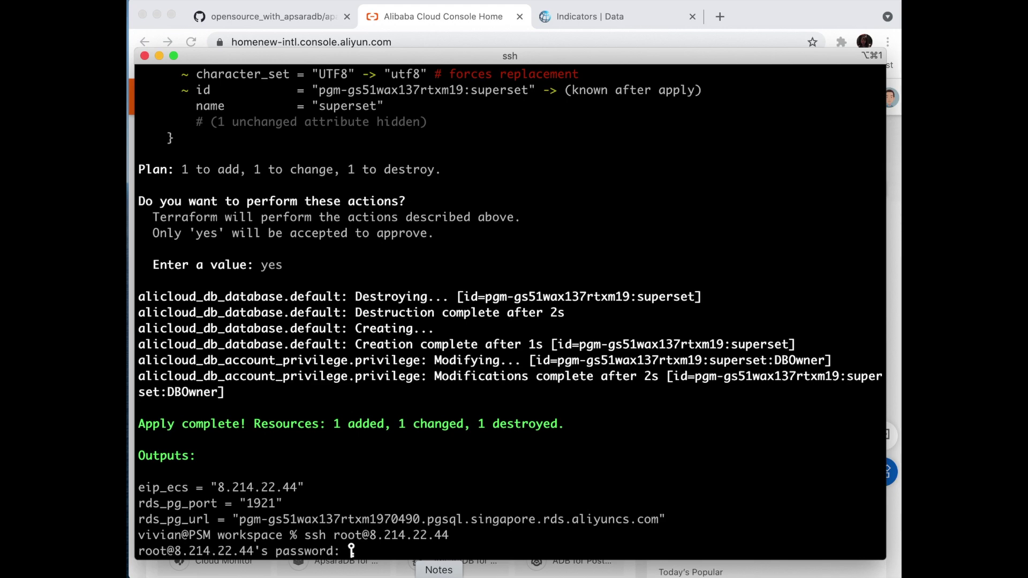
key("Return")
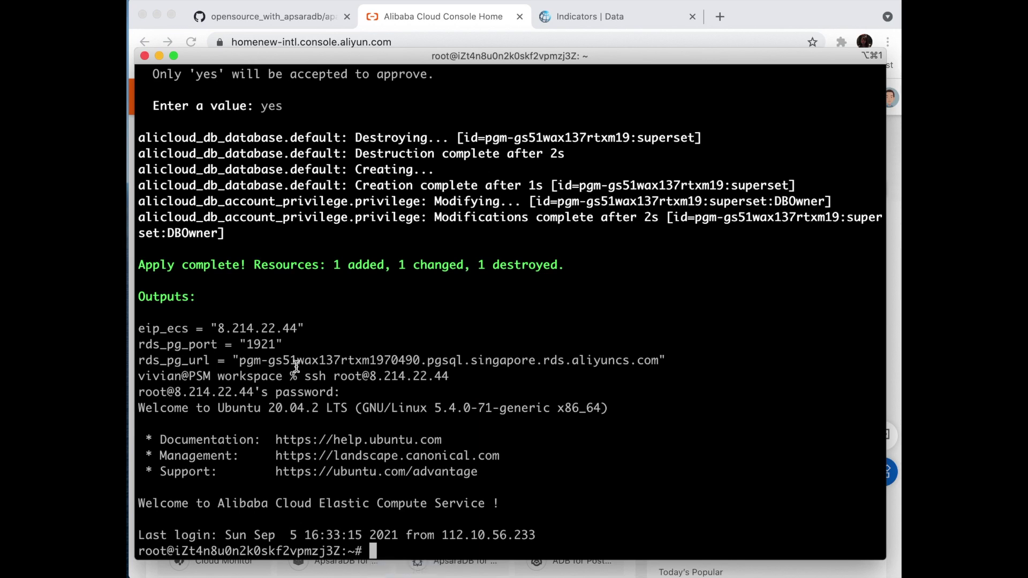
left_click(218, 329)
left_click_drag(218, 329, 297, 329)
key("super+c")
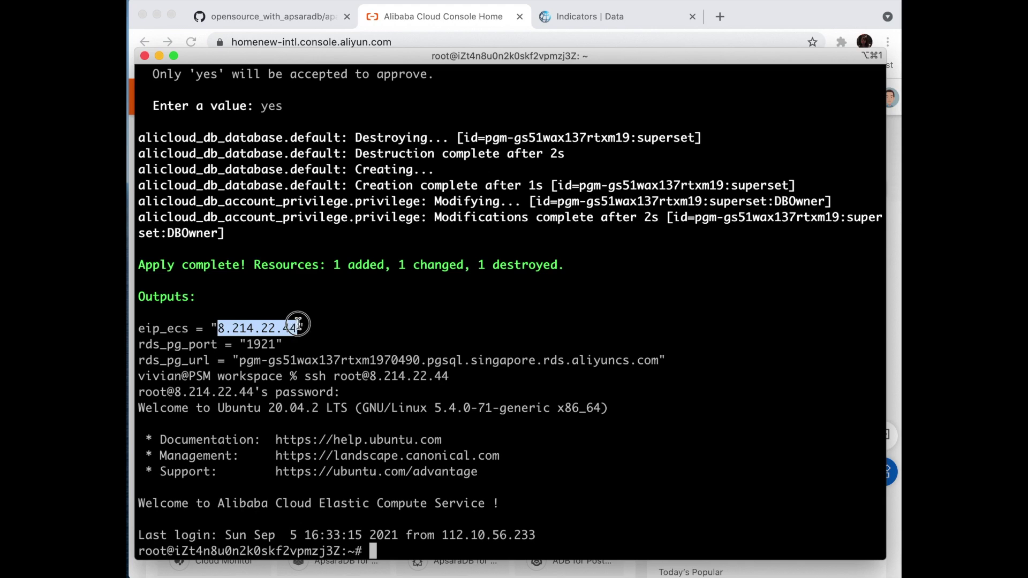
Step: Load the Superset sign-in page at 8.214.22.44 in a new Chrome tab
left_click(719, 16)
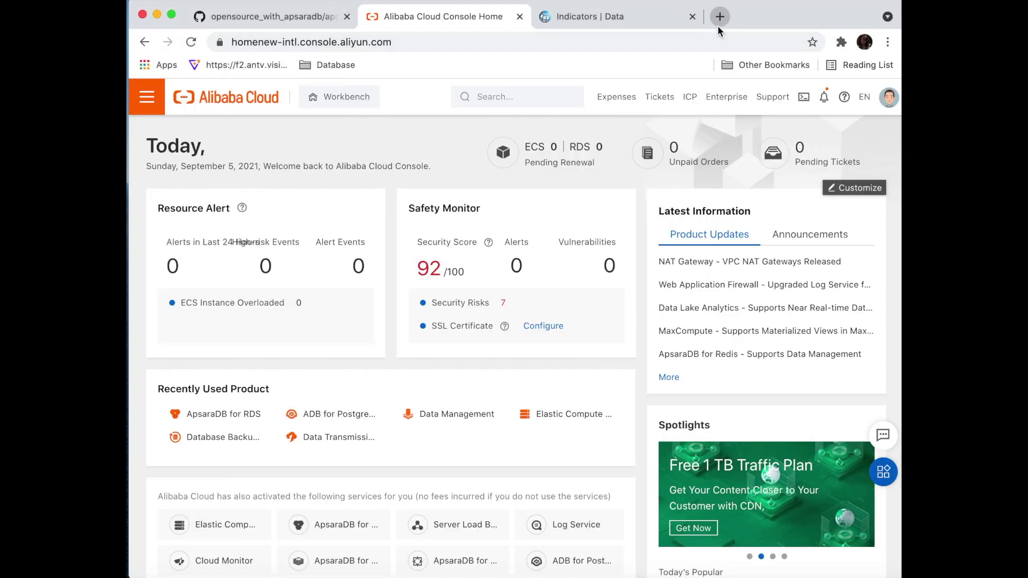
key("super+v")
key("Return")
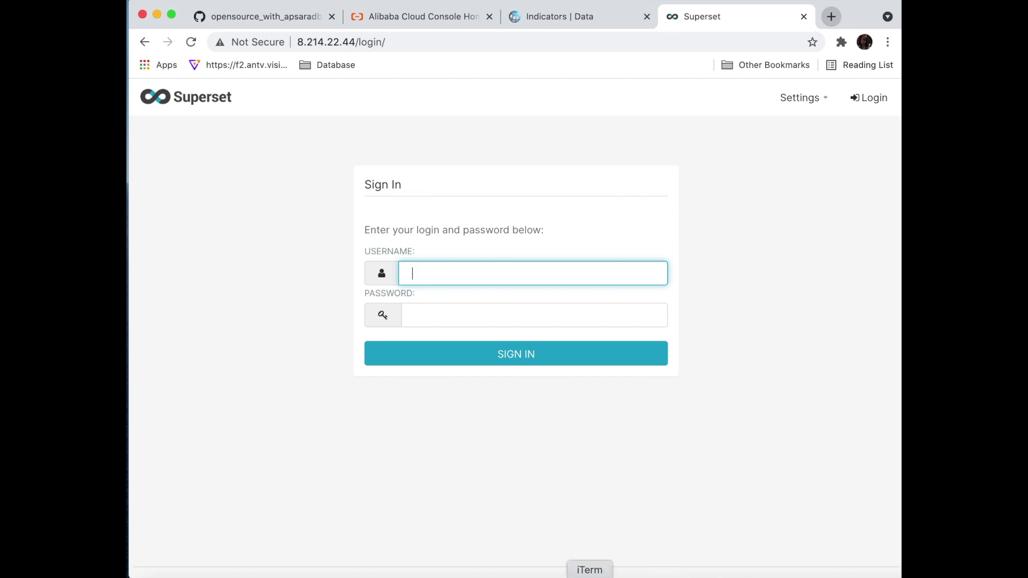
left_click(589, 577)
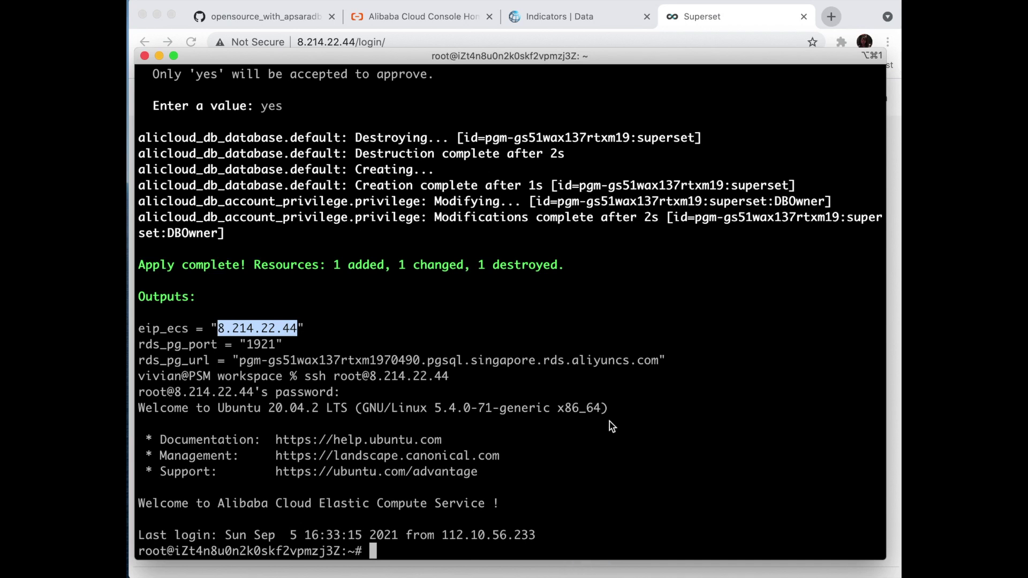
type("vim /cre")
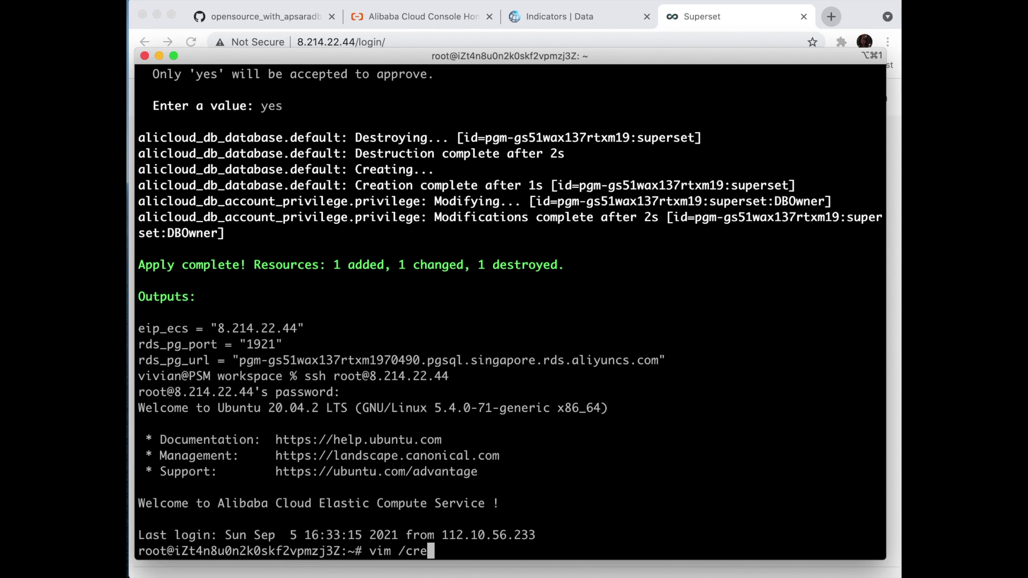
type("dential")
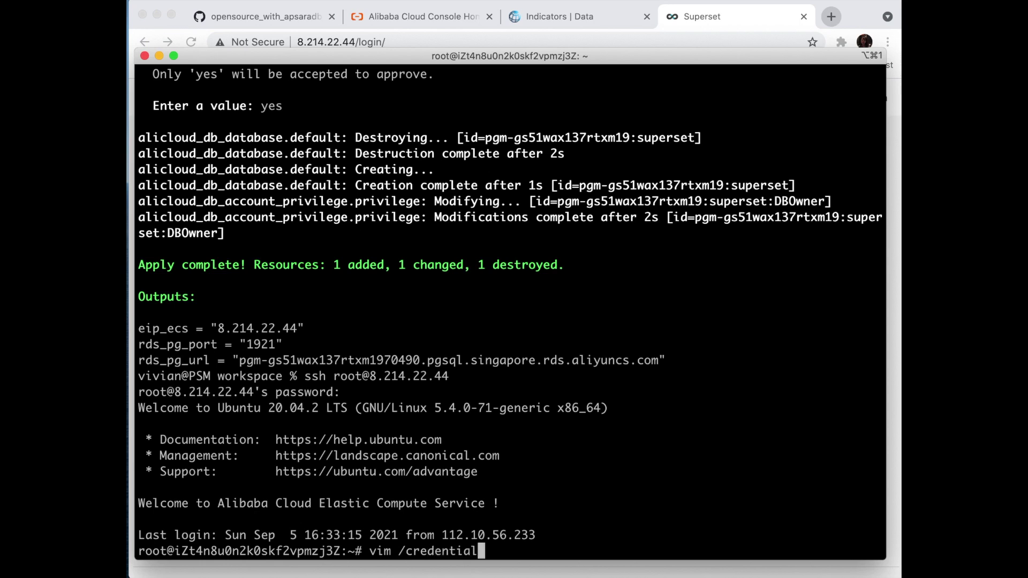
type("s/passo")
type("rd.")
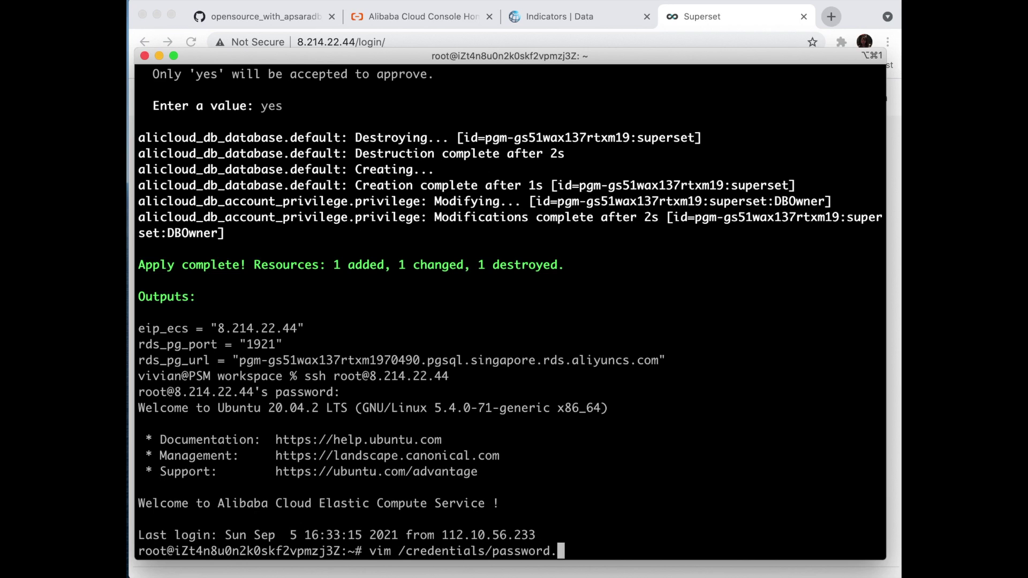
type("txt")
Step: Open /credentials/password.txt in vim and copy the Superset administrator password
key("Return")
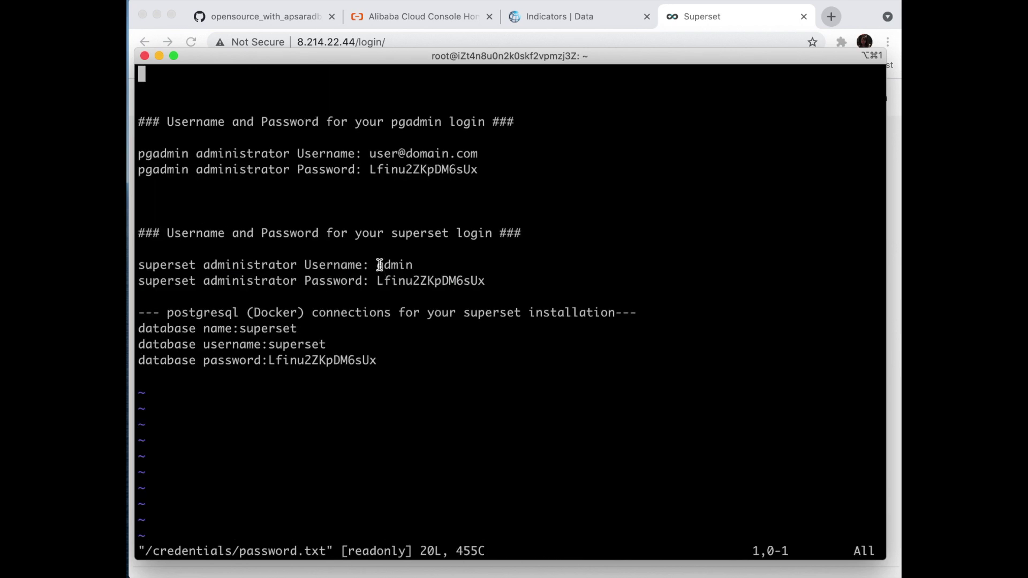
left_click_drag(377, 280, 488, 279)
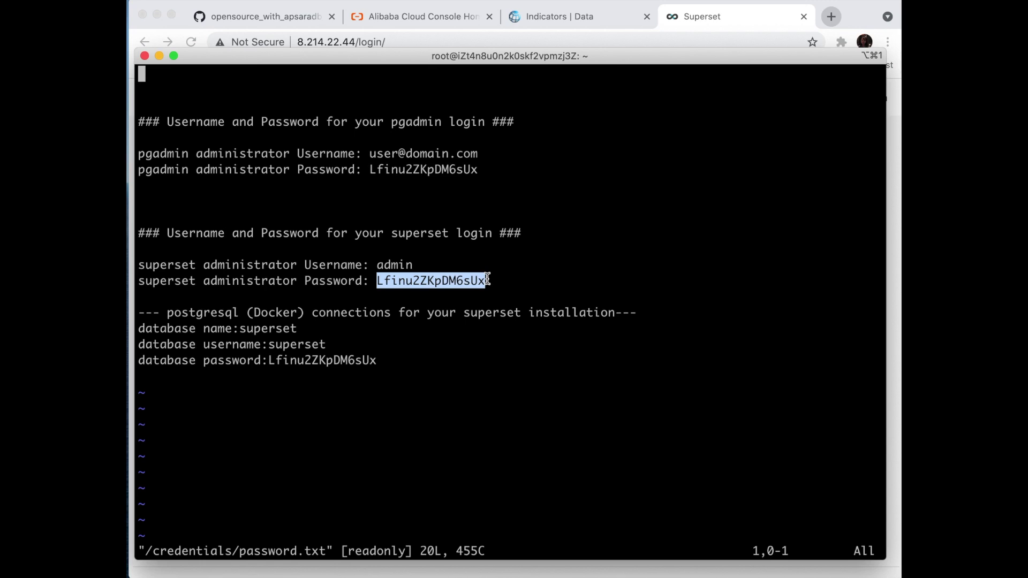
left_click(737, 28)
Step: Sign in to Superset as admin with the copied administrator password
type("admin")
left_click(456, 316)
key("super+v")
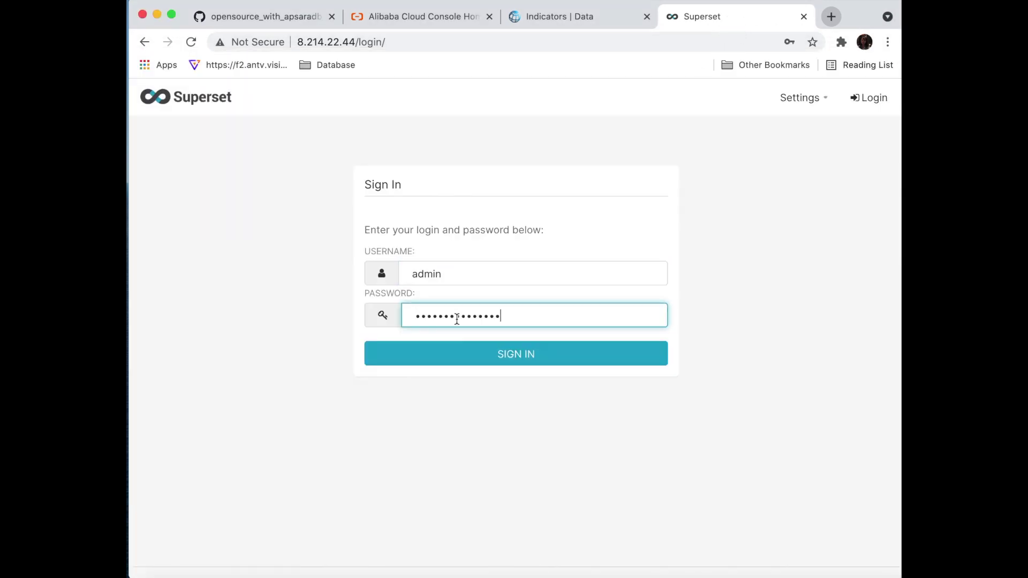
left_click(478, 355)
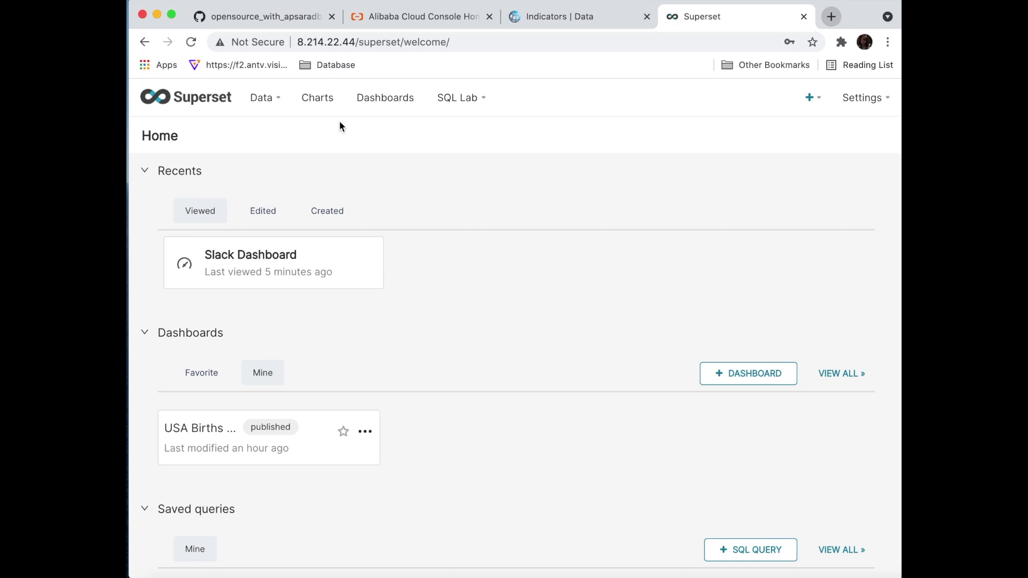
Step: Under Data > Databases, start a new database named 'Alibaba Cloud RDS PostgreSQL Sample'
mouse_move(265, 103)
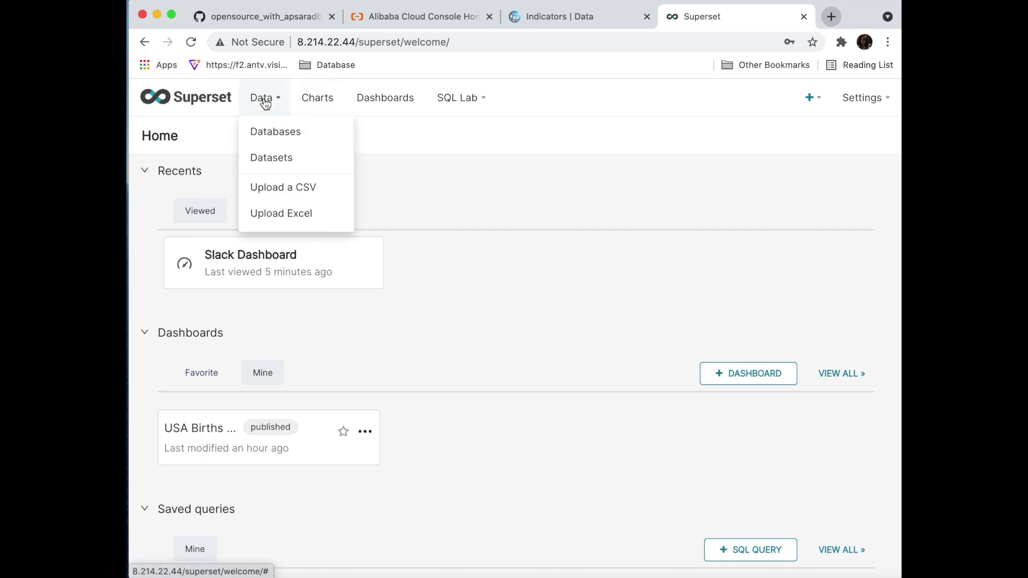
left_click(274, 133)
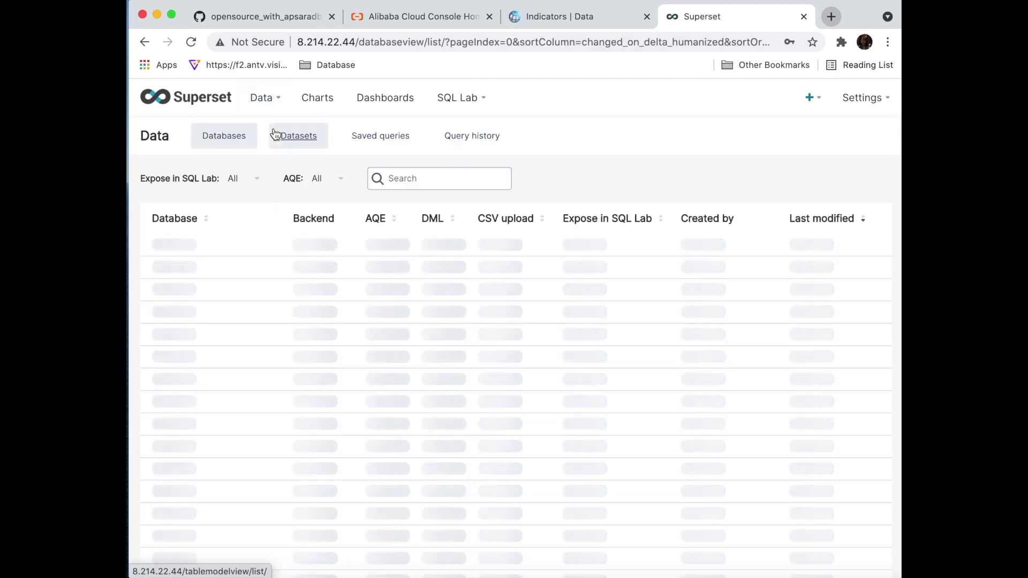
left_click(858, 138)
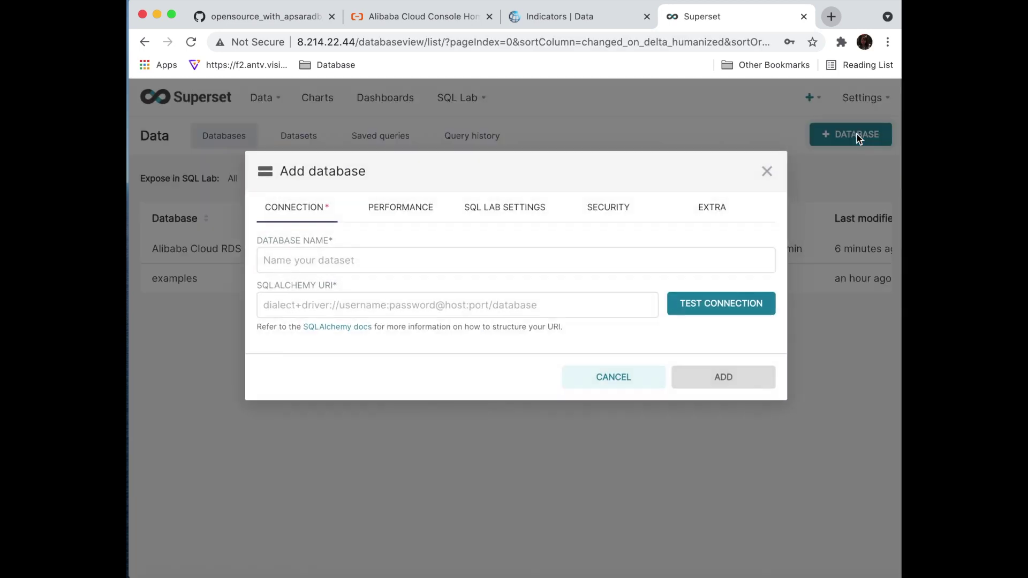
left_click(391, 257)
left_click(376, 284)
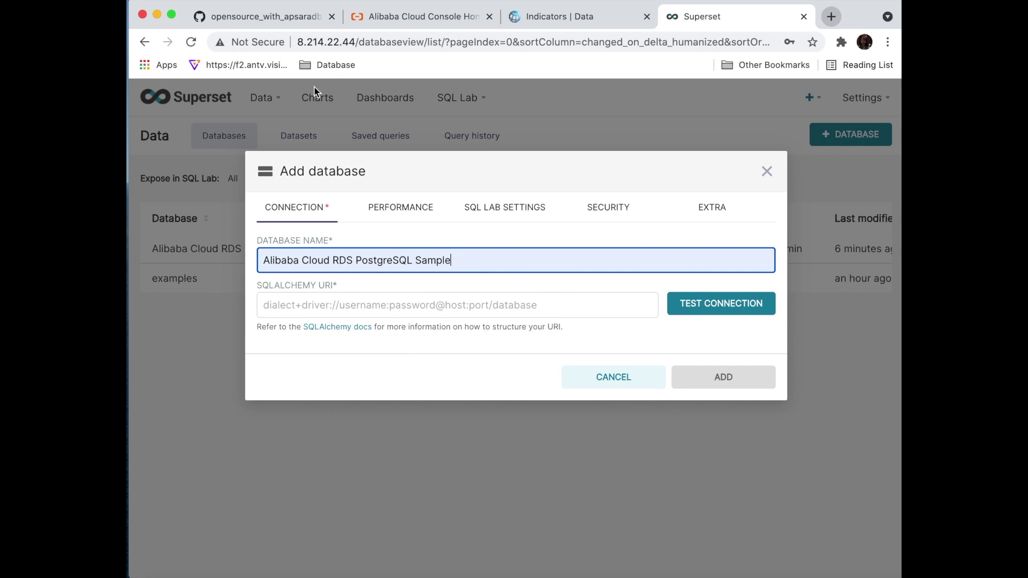
left_click(290, 15)
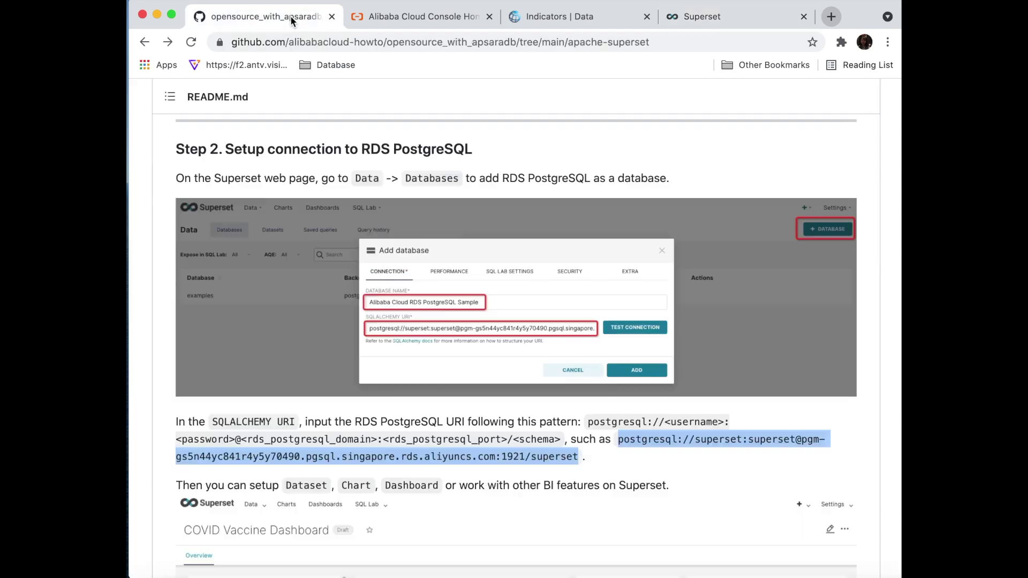
Step: Paste the README's example postgresql:// URI into the Add database form's SQLALCHEMY URI field
left_click(575, 452)
left_click_drag(618, 439, 579, 459)
left_click(650, 440)
left_click_drag(618, 439, 579, 464)
key("super+c")
left_click(704, 18)
left_click(458, 307)
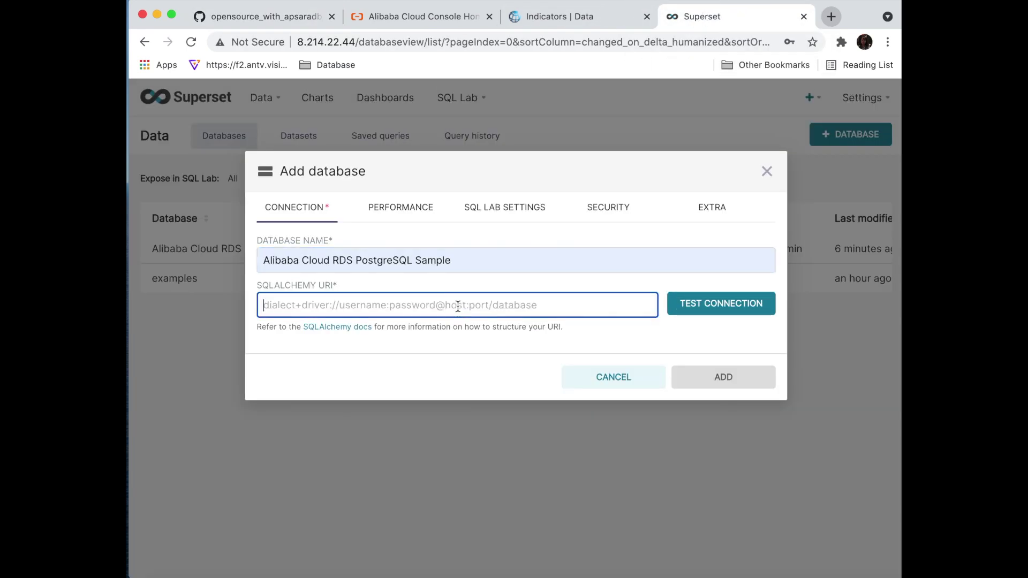
key("super+v")
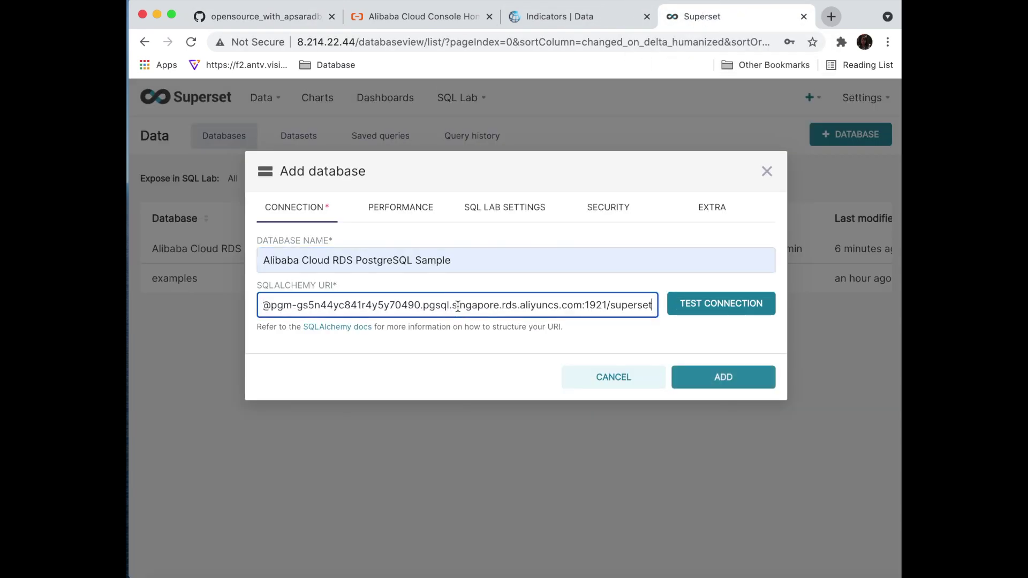
Step: In ApsaraDB for RDS, copy apache_superset_database's Internal Endpoint from its Database Connection page
left_click(455, 18)
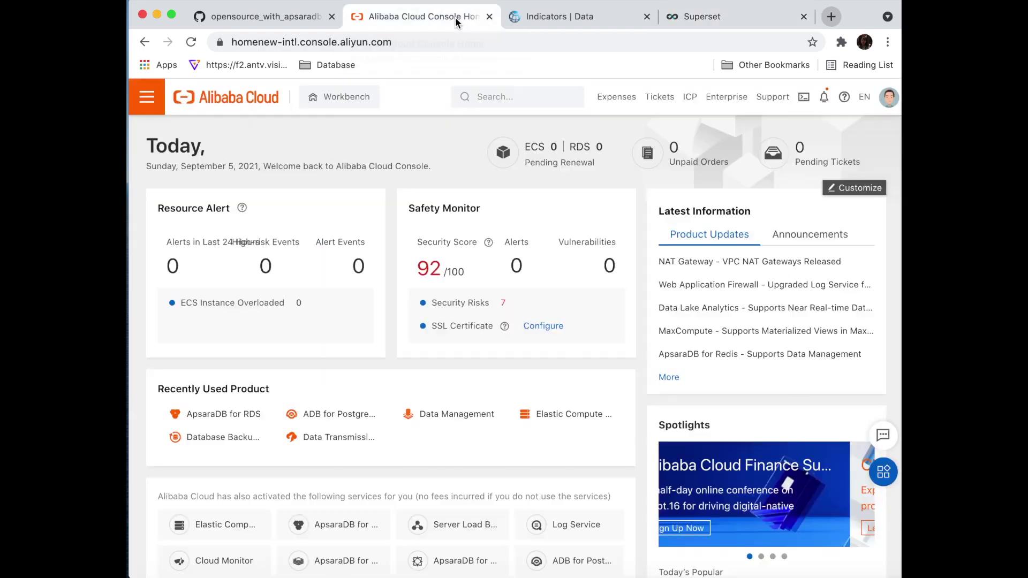
left_click(498, 95)
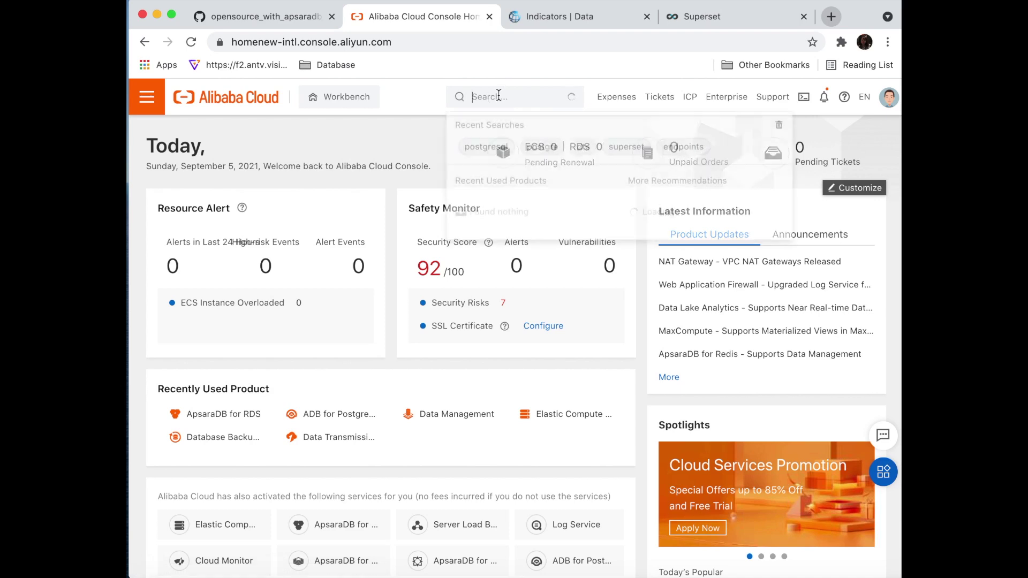
left_click(527, 225)
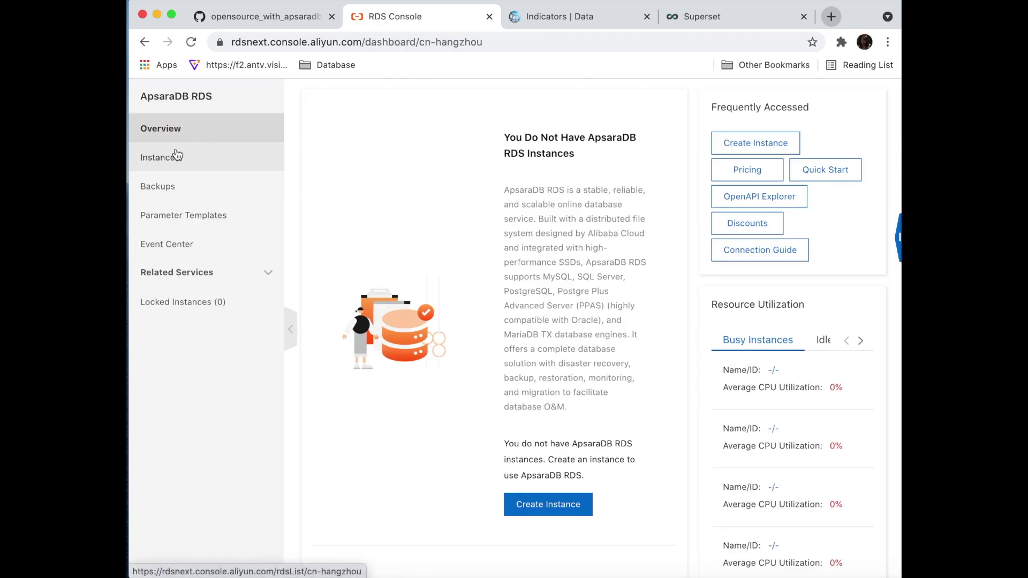
left_click(176, 157)
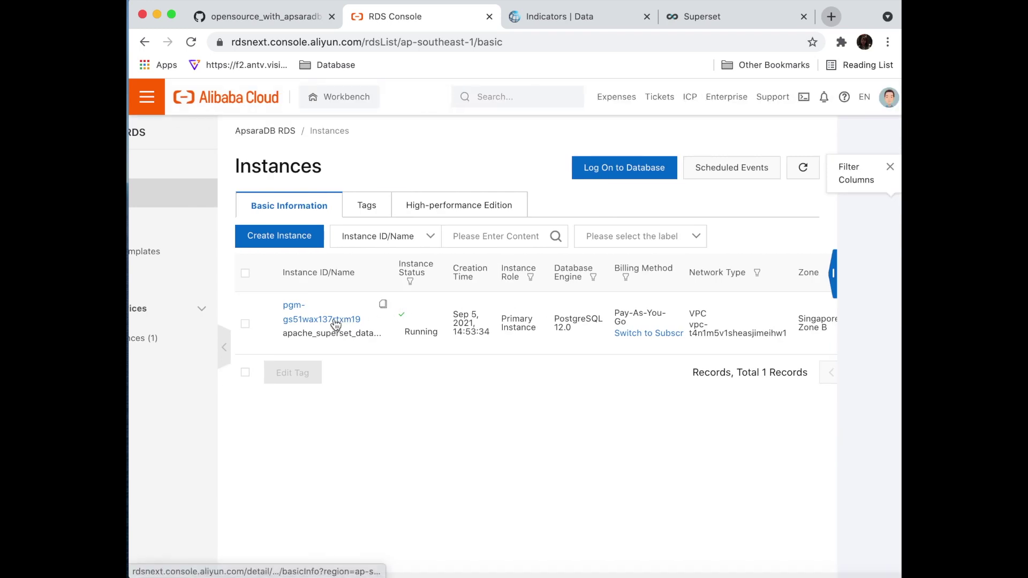
left_click(335, 321)
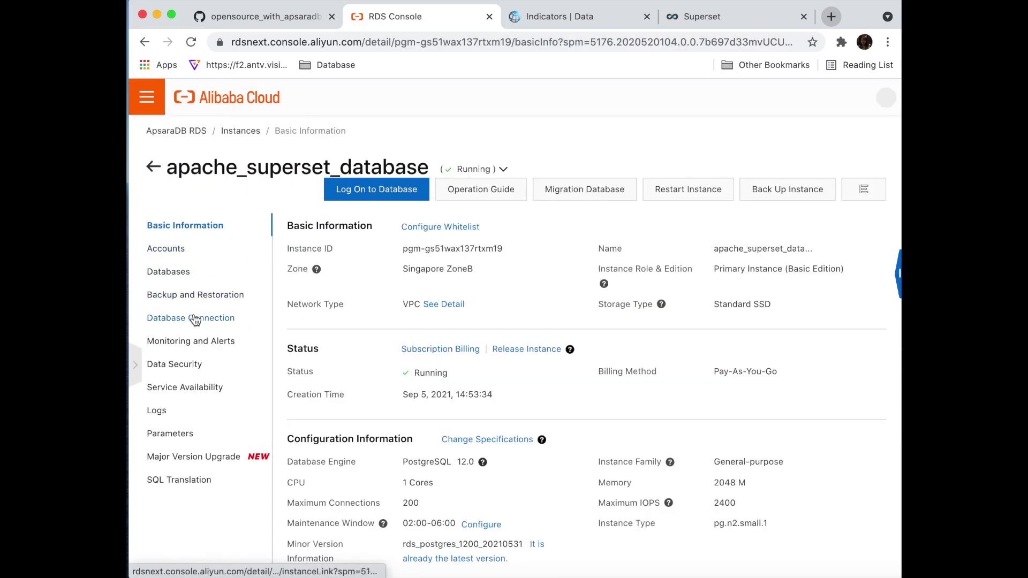
left_click(195, 319)
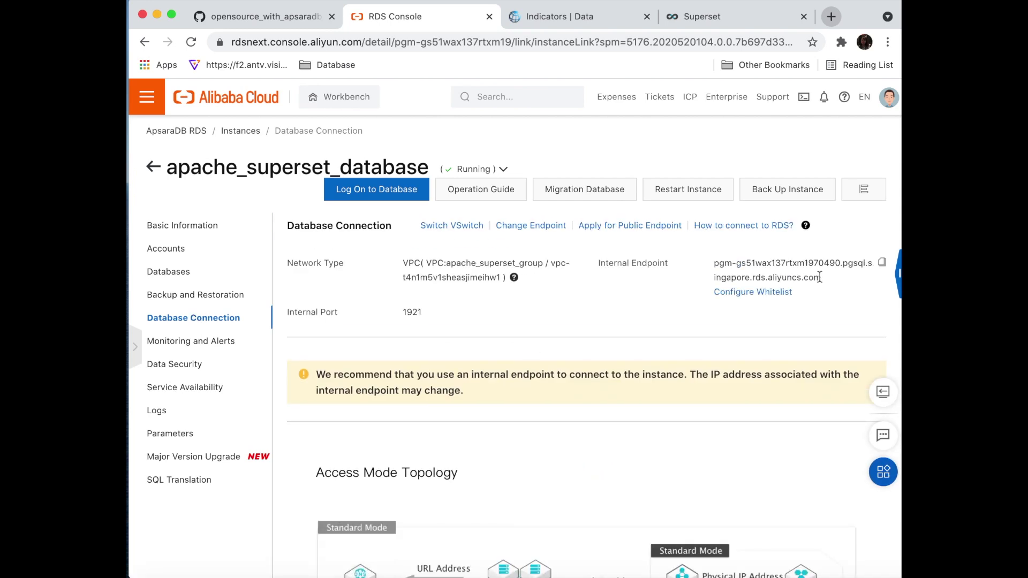
left_click(881, 265)
Step: Replace the URI host with the RDS internal endpoint, test the connection, and add the database
left_click(715, 17)
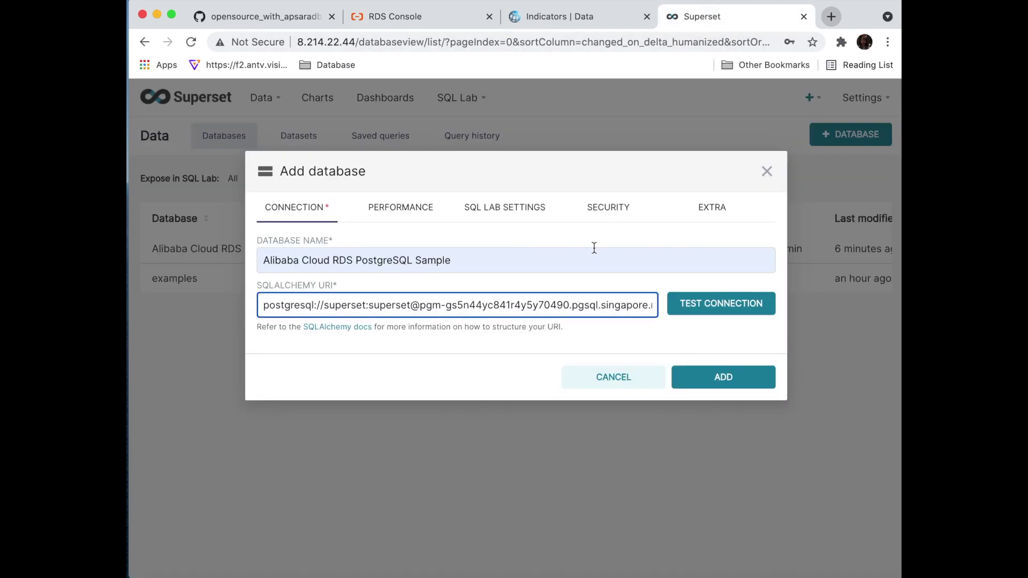
left_click_drag(422, 308, 582, 305)
key("super+v")
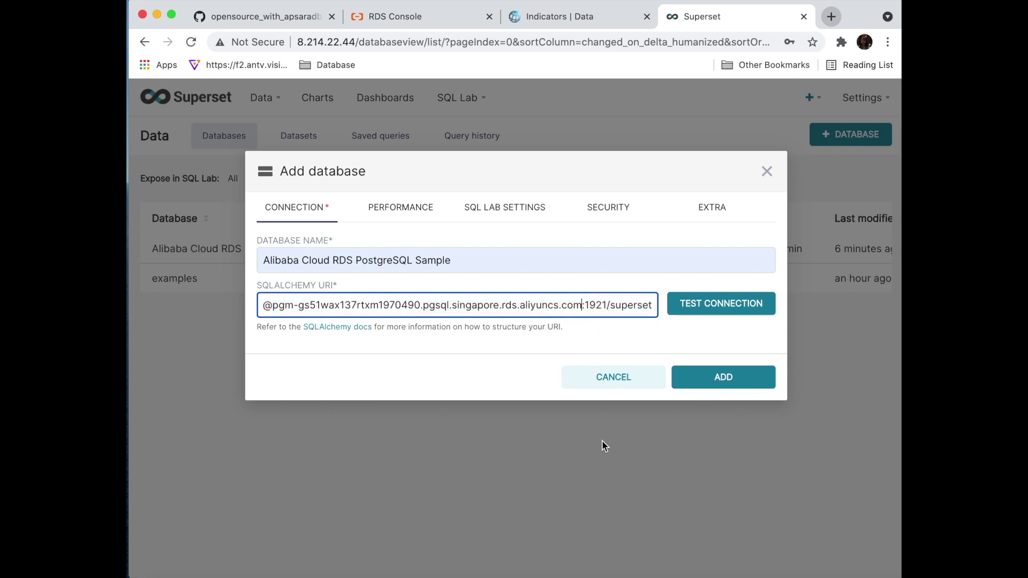
left_click(729, 314)
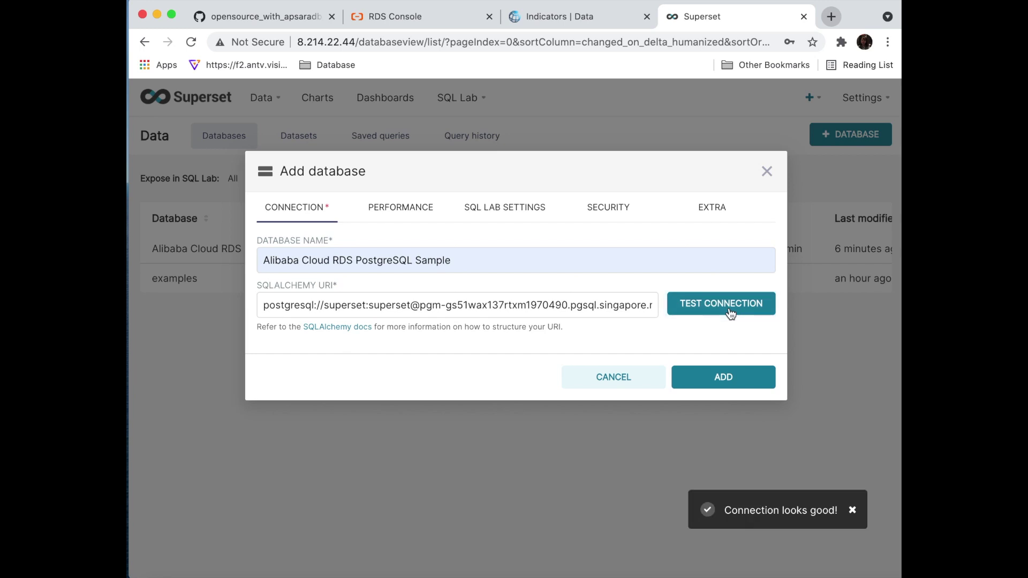
left_click(728, 382)
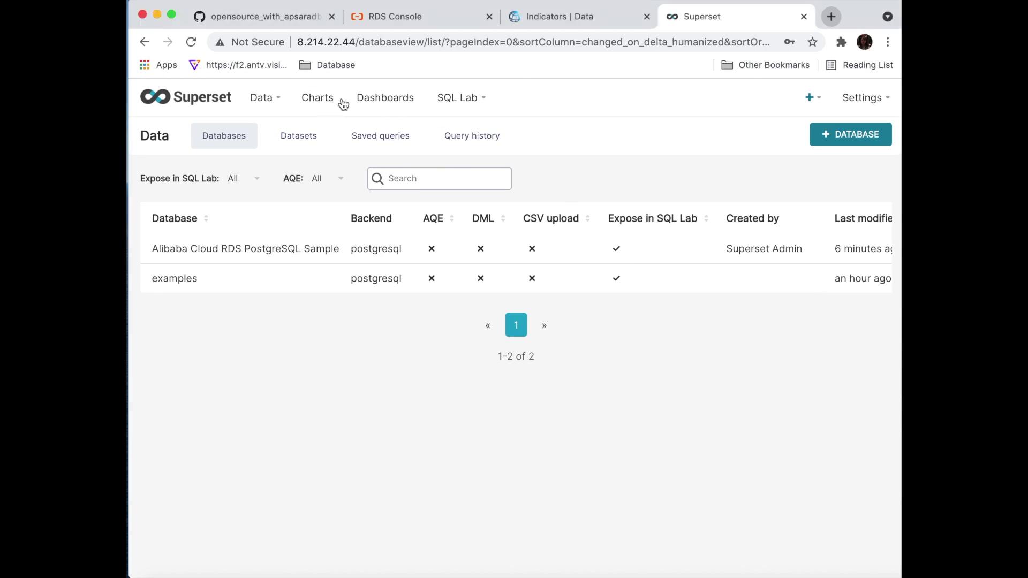
Step: Open Slack Dashboard from the Dashboards list
left_click(406, 101)
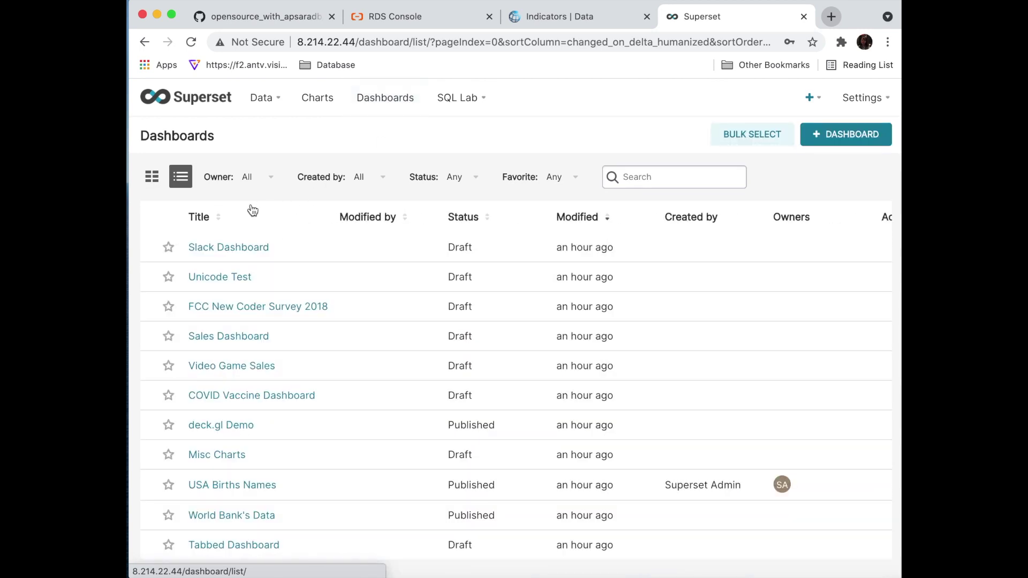
left_click(237, 257)
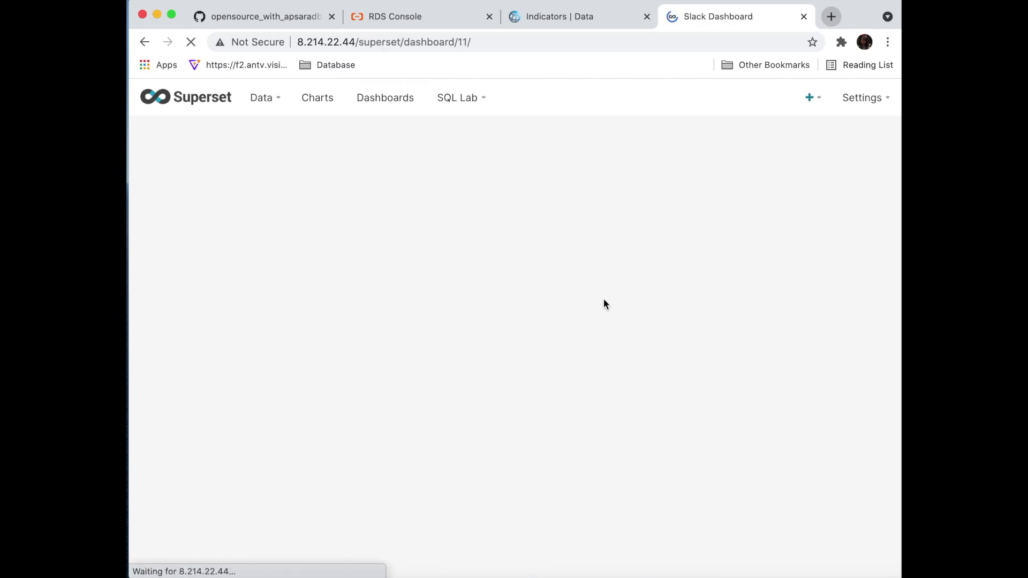